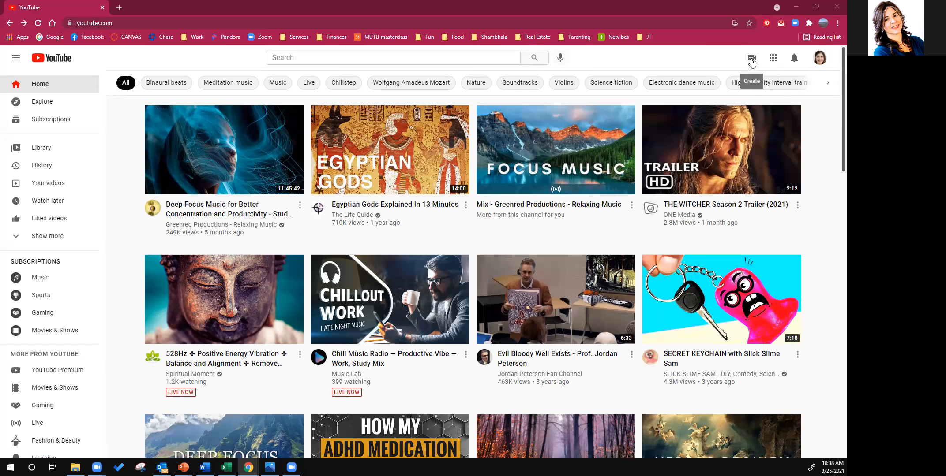
- Start a new video upload and open the file selection dialog
{"action": "left_click", "coordinate": [752, 59]}
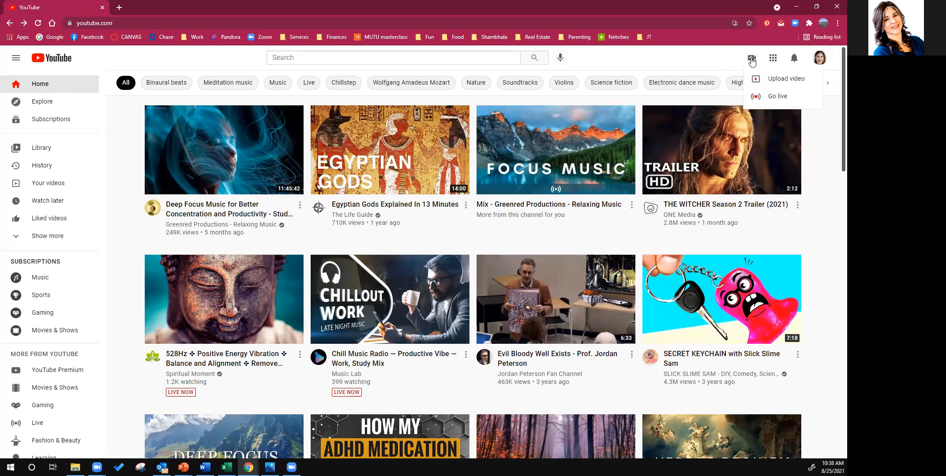
{"action": "left_click", "coordinate": [766, 79]}
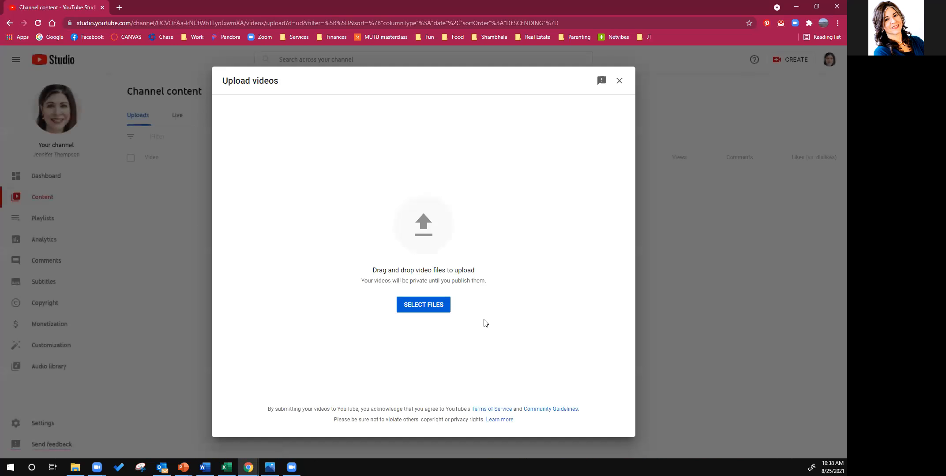
{"action": "left_click", "coordinate": [421, 308]}
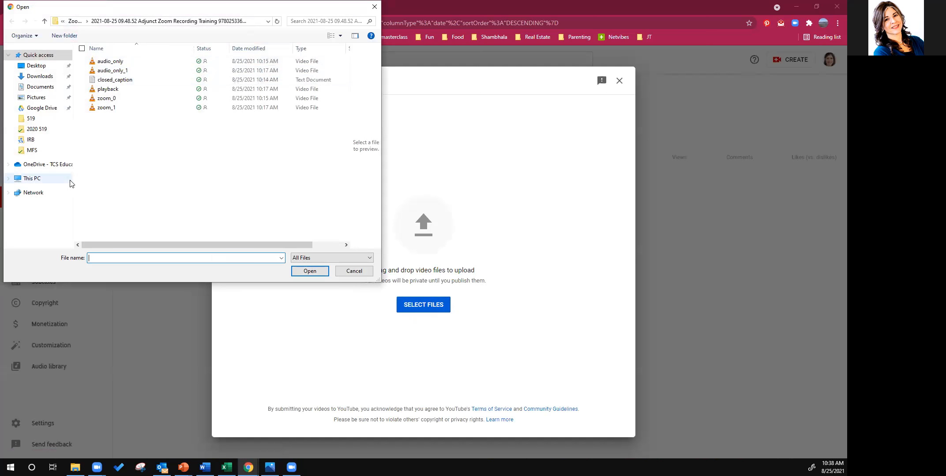
- Browse OneDrive - TCS Education System to the Zoom Recording folder and open the 2021-08-25 09.48.52 Adjunct Zoom Recording Training folder
{"action": "left_click", "coordinate": [51, 167]}
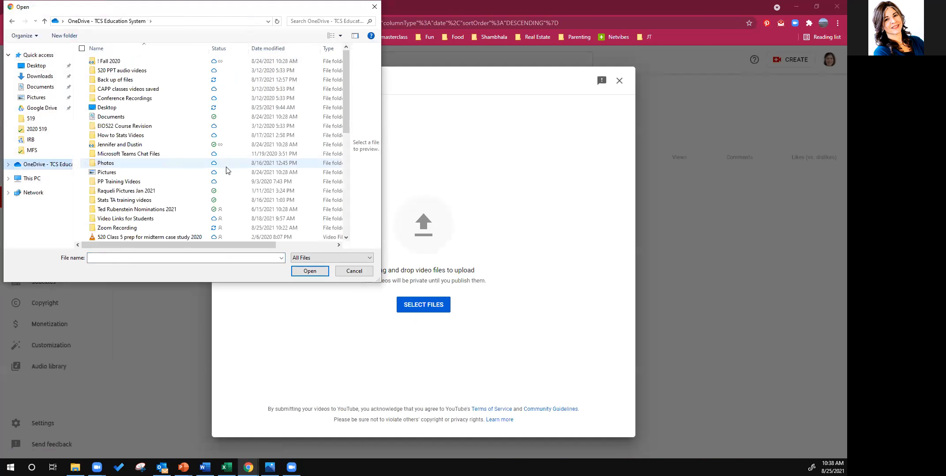
{"action": "double_click", "coordinate": [115, 229]}
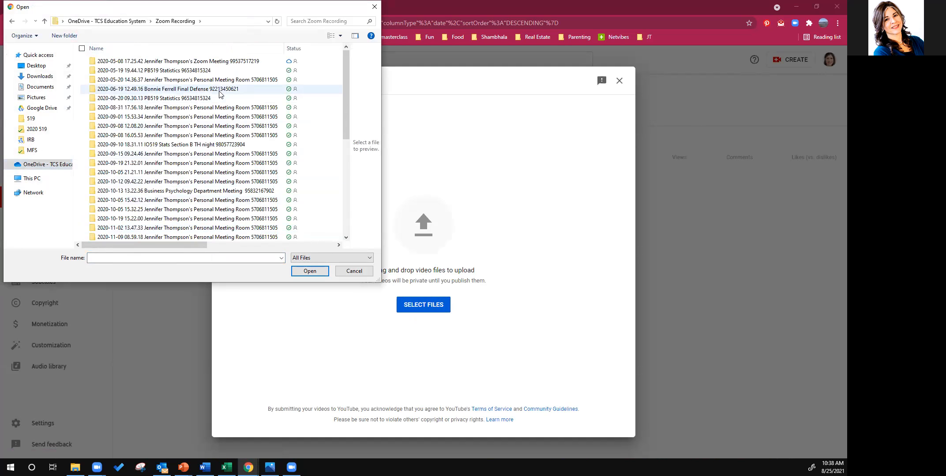
{"action": "scroll", "coordinate": [247, 127], "scroll_direction": "down", "scroll_amount": 7}
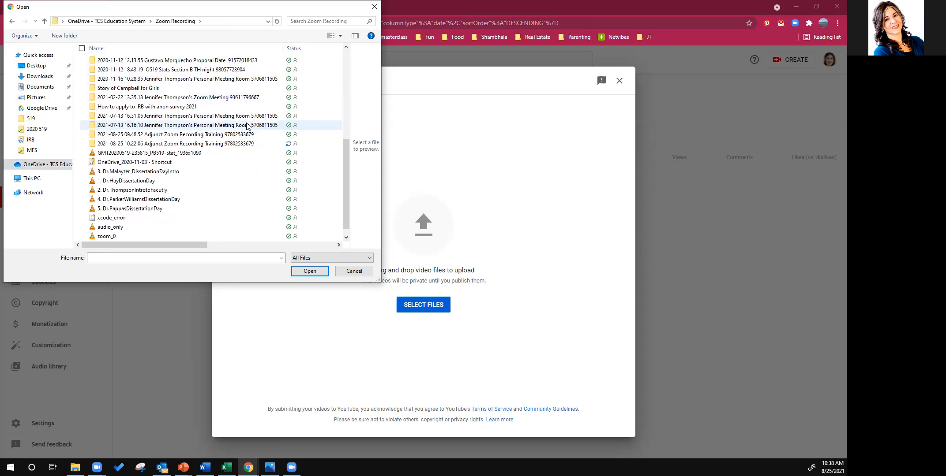
{"action": "scroll", "coordinate": [247, 126], "scroll_direction": "up", "scroll_amount": 3}
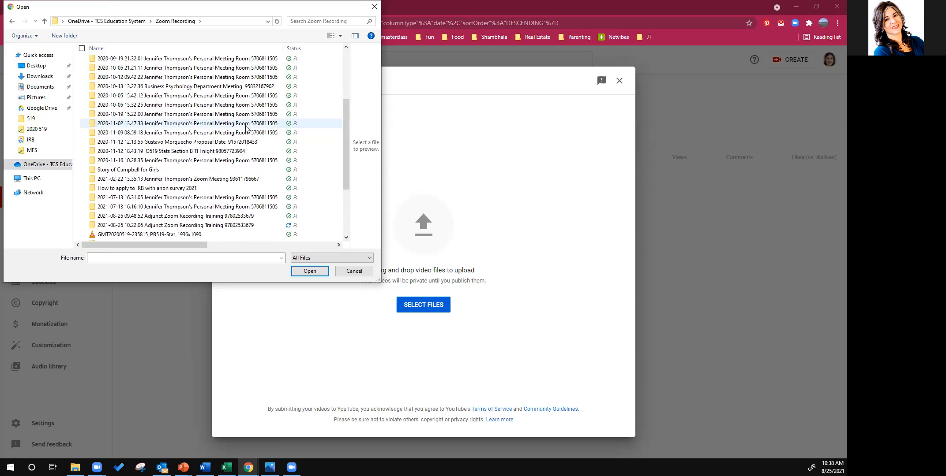
{"action": "scroll", "coordinate": [247, 135], "scroll_direction": "down", "scroll_amount": 1}
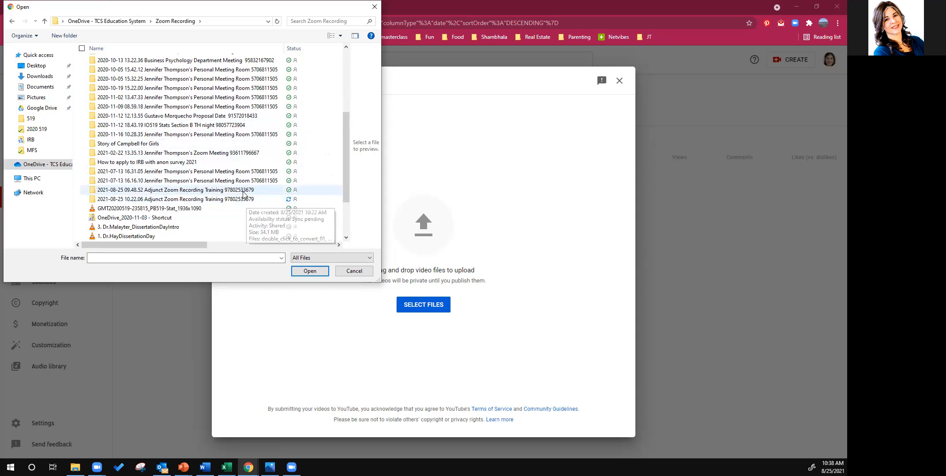
{"action": "double_click", "coordinate": [244, 190]}
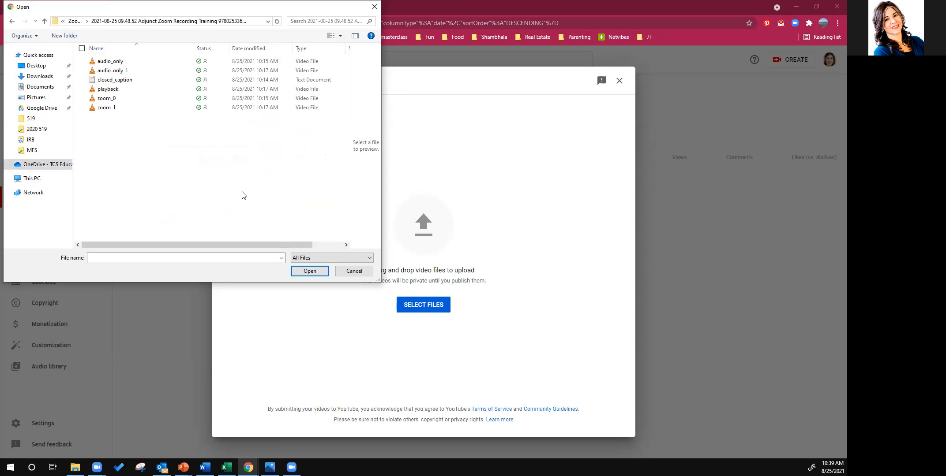
- Rename the zoom_1 video file as "first draft zoom training"
{"action": "left_click", "coordinate": [117, 110]}
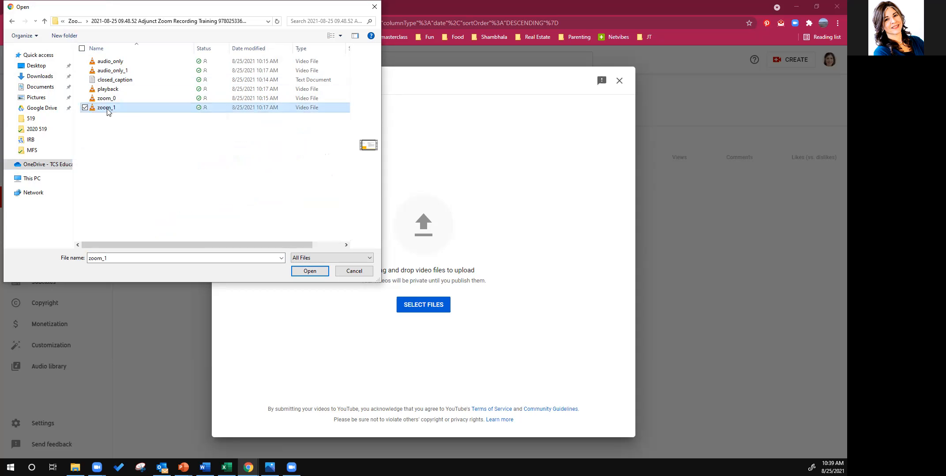
{"action": "left_click", "coordinate": [107, 109]}
{"action": "type", "text": "firt"}
{"action": "type", "text": "st draf"}
{"action": "type", "text": "t zoom training"}
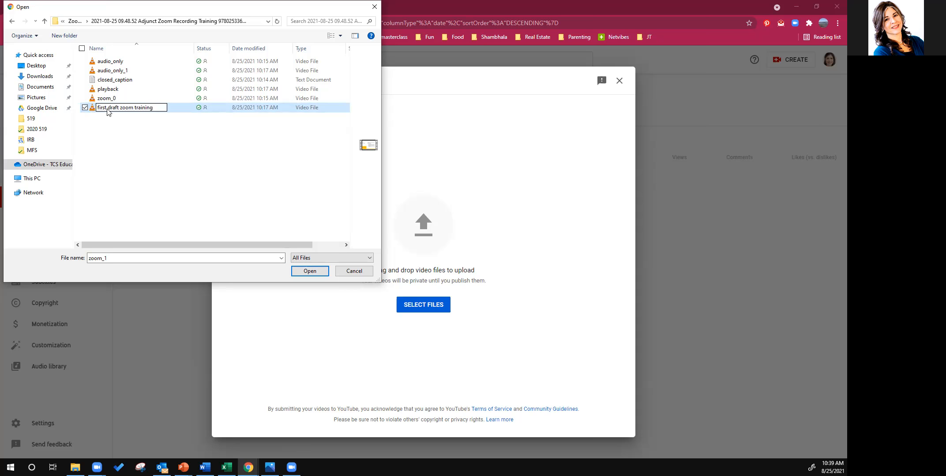
{"action": "key", "text": "Return"}
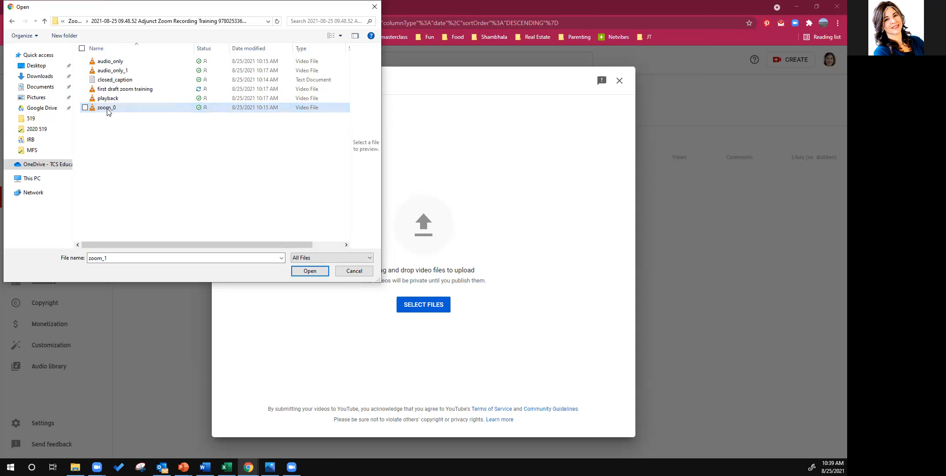
- Upload the "first draft zoom training" file and capitalize its title as "First draft zoom training"
{"action": "left_click", "coordinate": [133, 91]}
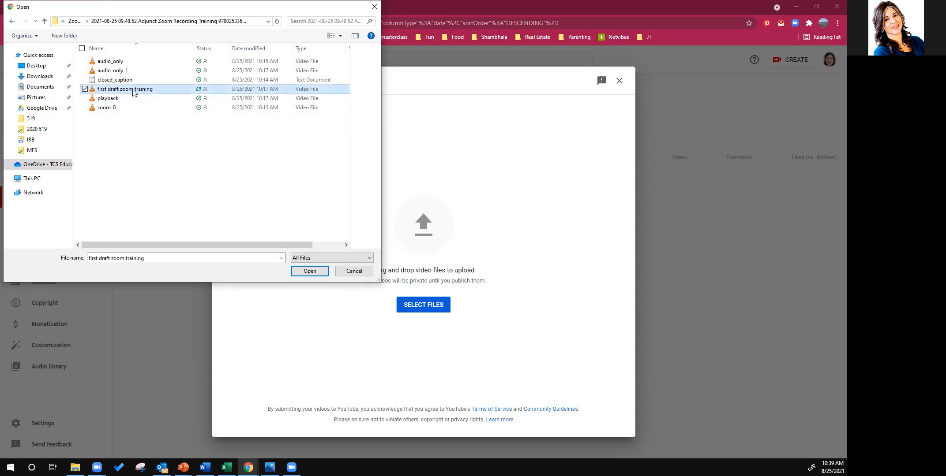
{"action": "left_click", "coordinate": [311, 271]}
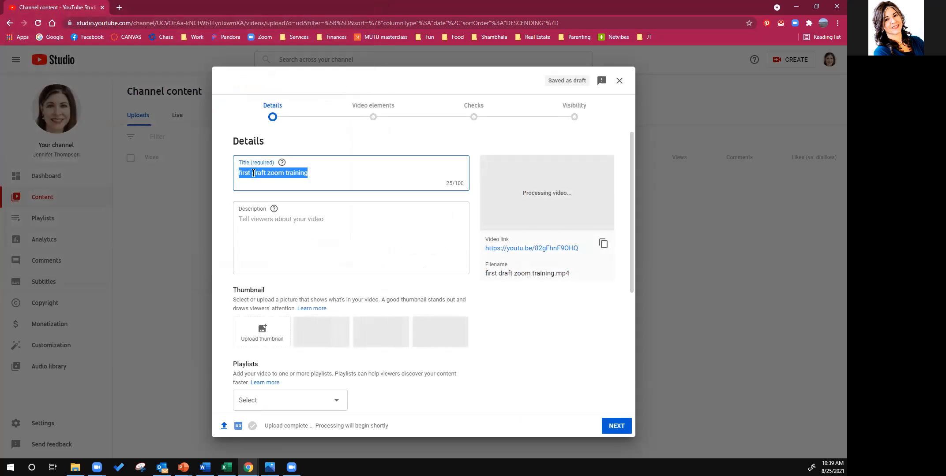
{"action": "left_click", "coordinate": [238, 176]}
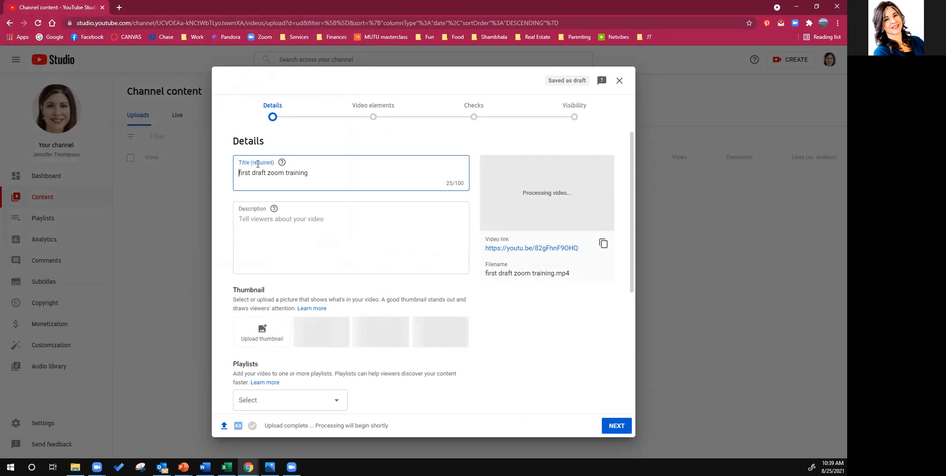
{"action": "key", "text": "Delete"}
{"action": "type", "text": "F"}
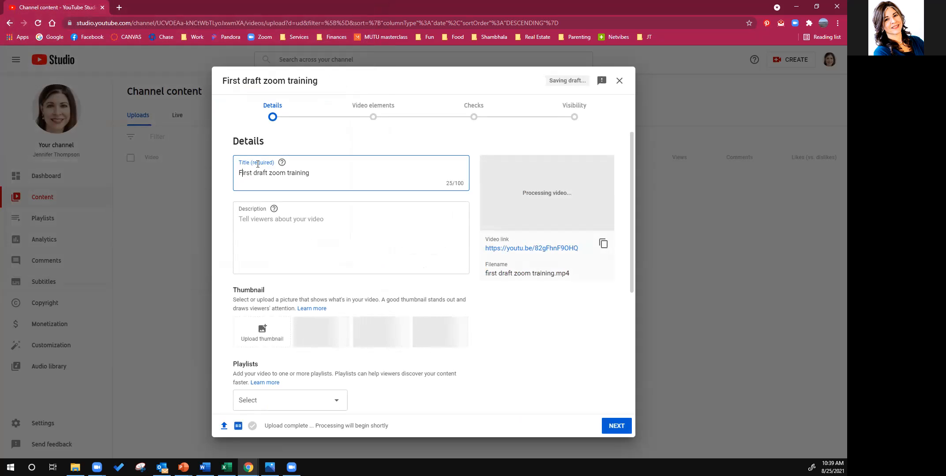
- Describe the video: "This is a video on how to record zoom meetings, put them in the cloud or on your computer and share the link with students"
{"action": "left_click", "coordinate": [270, 224]}
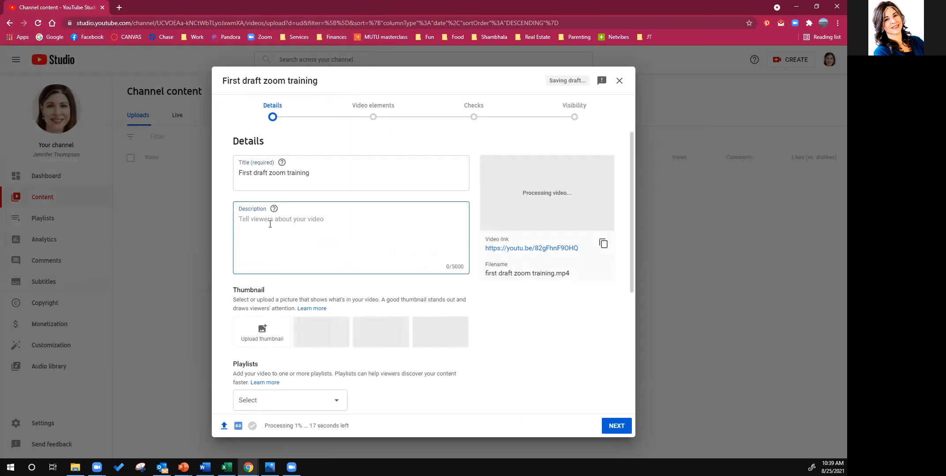
{"action": "type", "text": "This is a video on how to record zoom meetings, "}
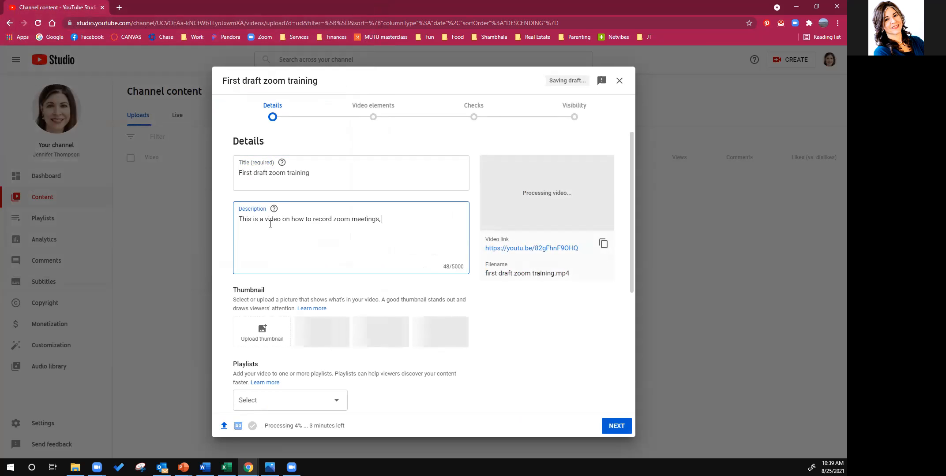
{"action": "type", "text": "put them in the cloud or on your co"}
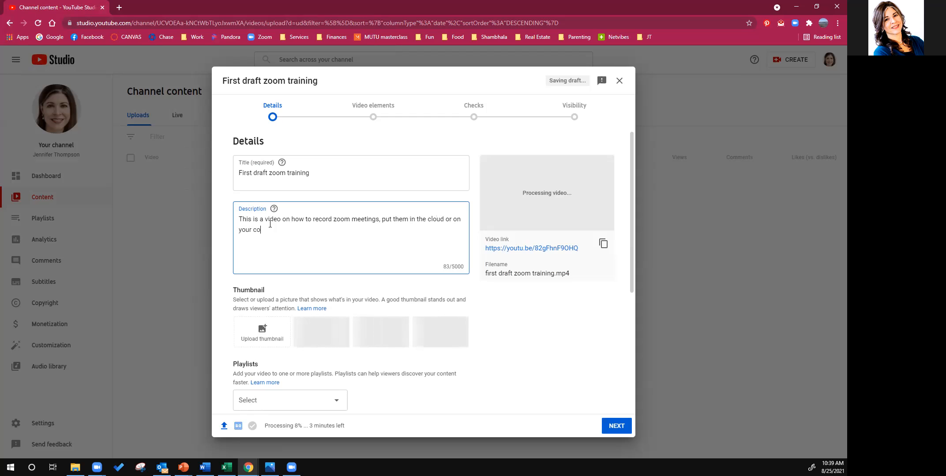
{"action": "type", "text": "mputer and share the link with students.  You can also see how to record automatica"}
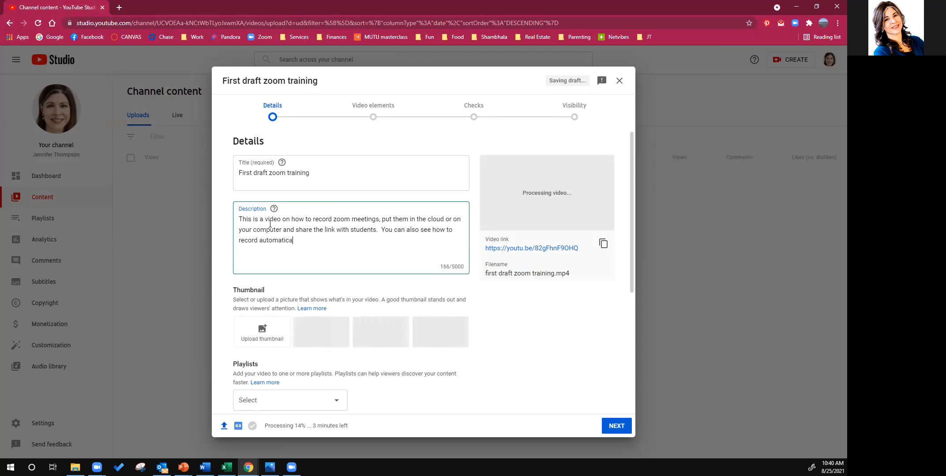
- Add a second sentence to the description: "You can also see how to record automatically."
{"action": "key", "text": "BackSpace"}
{"action": "type", "text": "ica"}
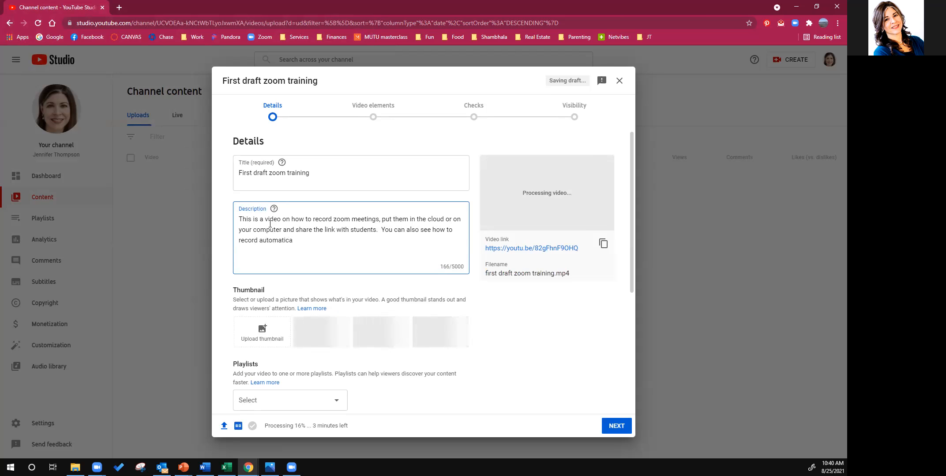
{"action": "type", "text": "lly."}
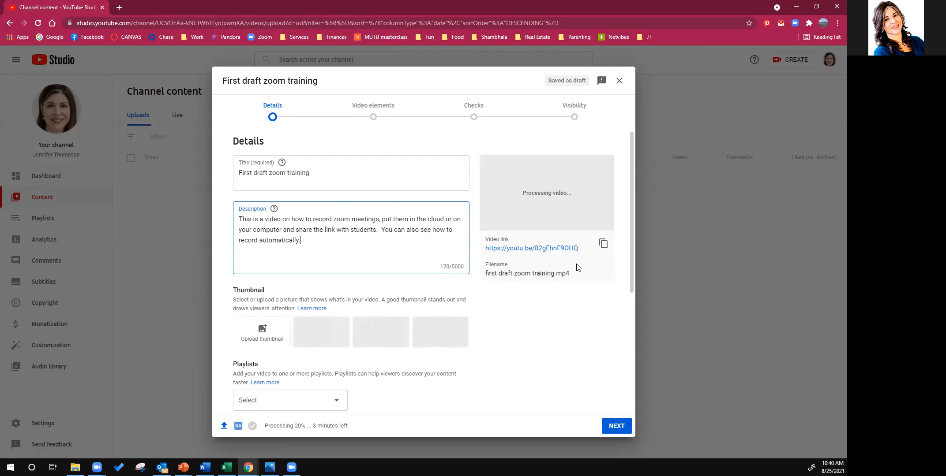
- Copy the video link, then complete the details by marking the video as not made for kids
{"action": "left_click", "coordinate": [603, 245]}
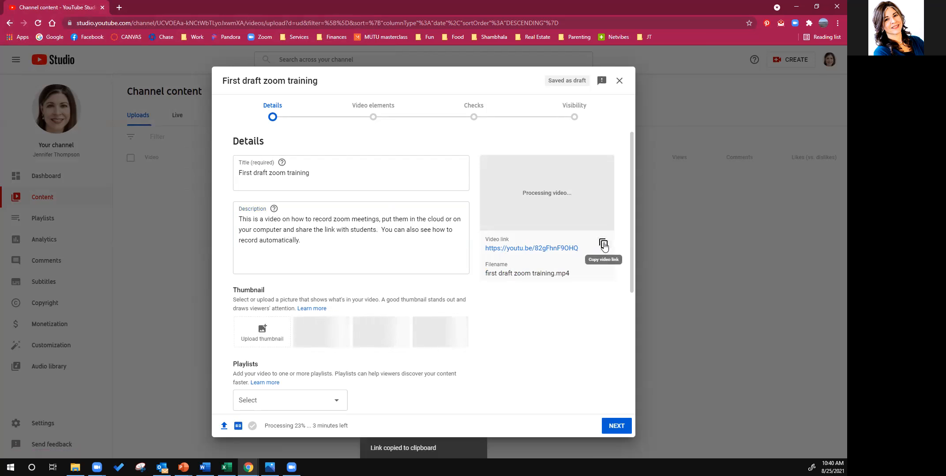
{"action": "scroll", "coordinate": [574, 333], "scroll_direction": "down", "scroll_amount": 1}
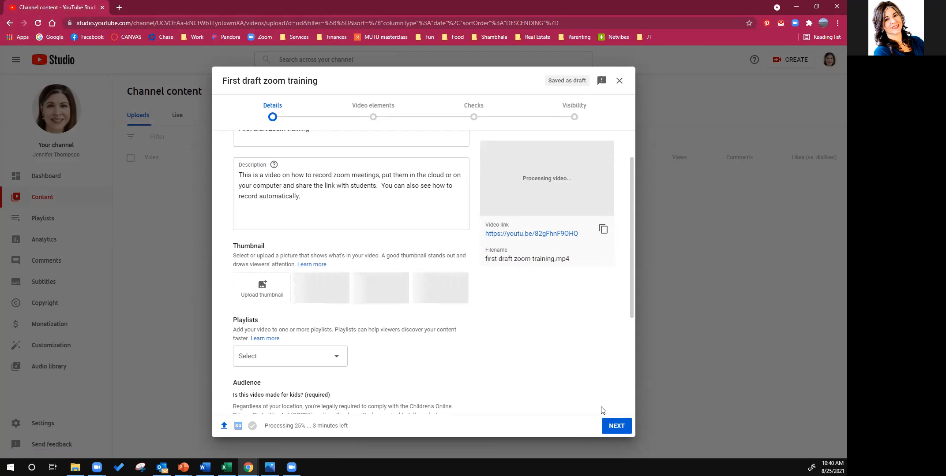
{"action": "scroll", "coordinate": [569, 382], "scroll_direction": "down", "scroll_amount": 2}
{"action": "left_click", "coordinate": [617, 419]}
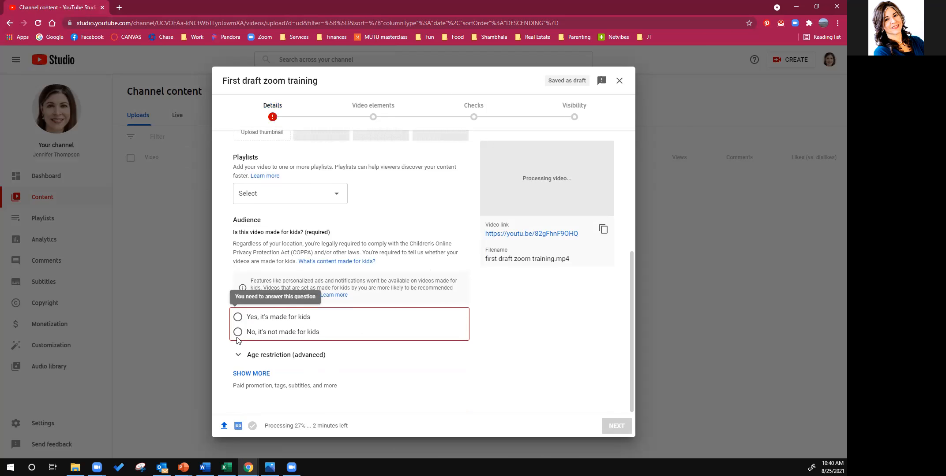
{"action": "left_click", "coordinate": [237, 336]}
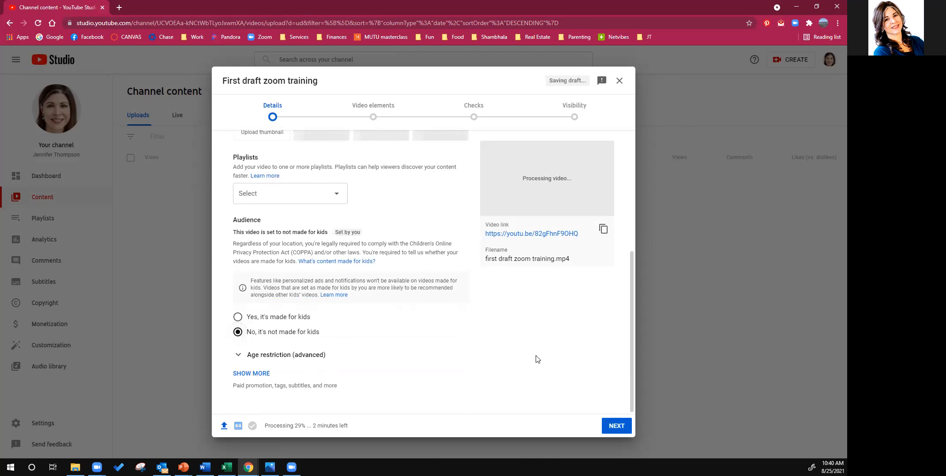
{"action": "left_click", "coordinate": [613, 426]}
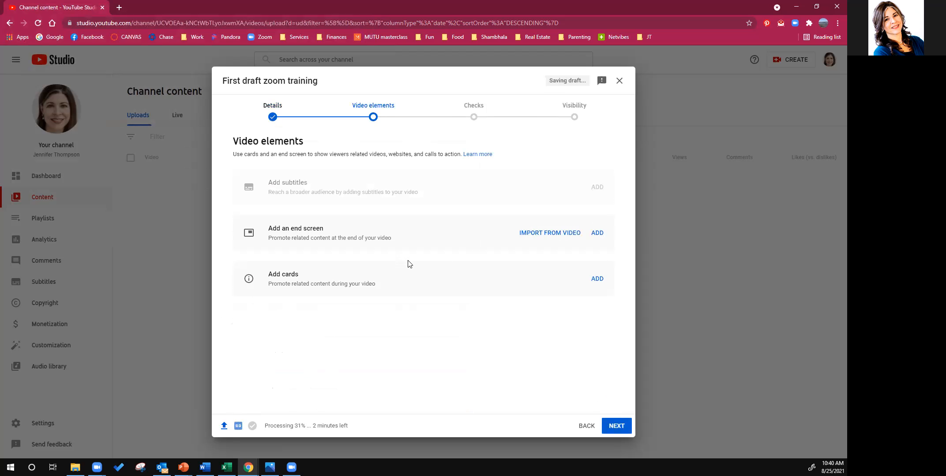
- Pass the video elements and checks without additions and save the video with Unlisted visibility, closing the processing notice
{"action": "left_click", "coordinate": [622, 426]}
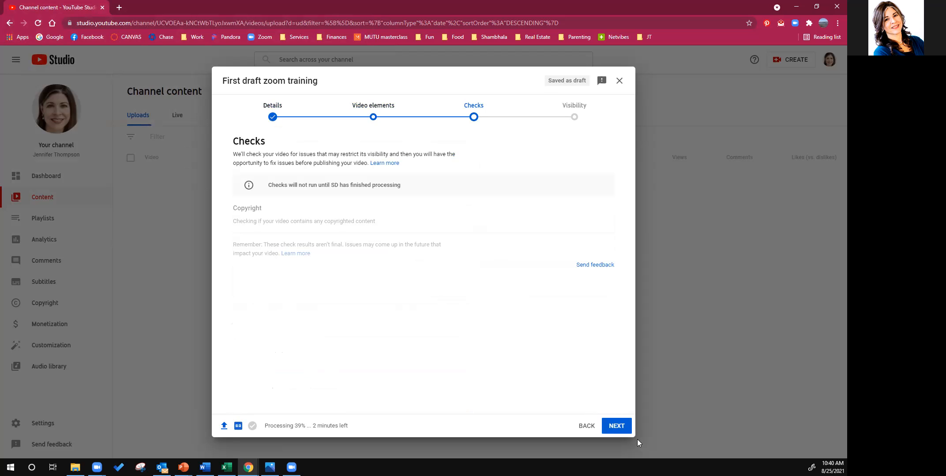
{"action": "left_click", "coordinate": [617, 426]}
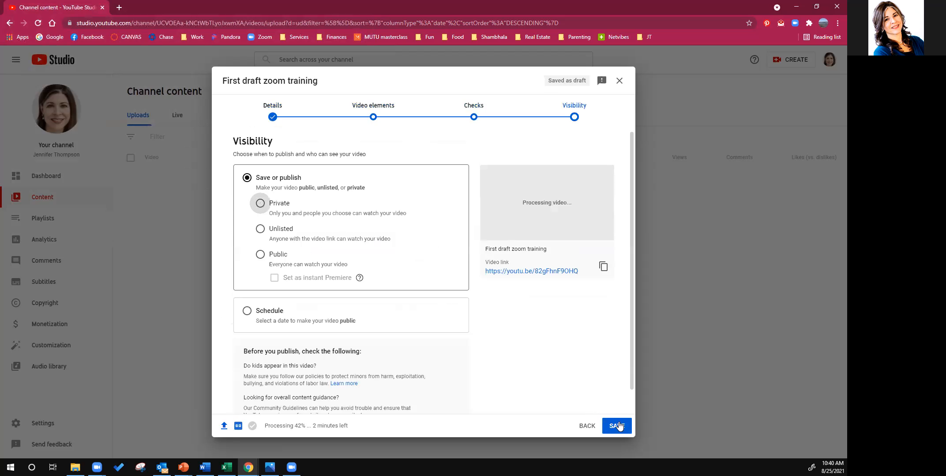
{"action": "left_click", "coordinate": [261, 230]}
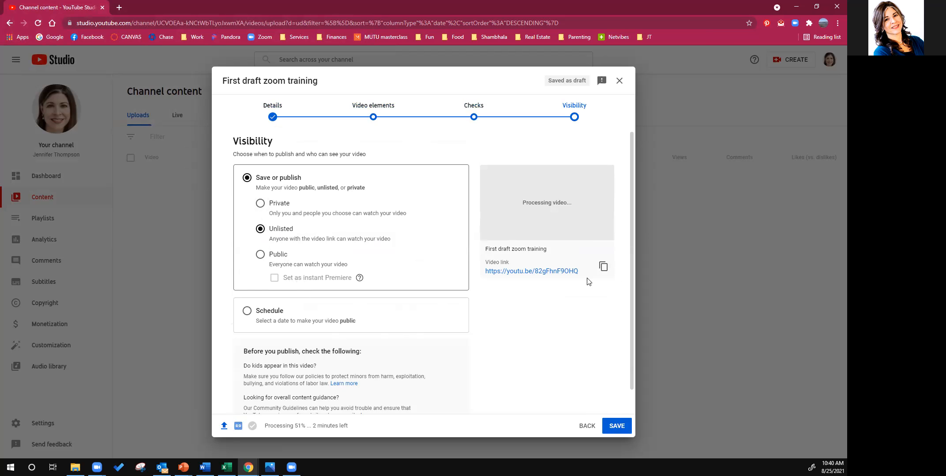
{"action": "scroll", "coordinate": [609, 331], "scroll_direction": "down", "scroll_amount": 1}
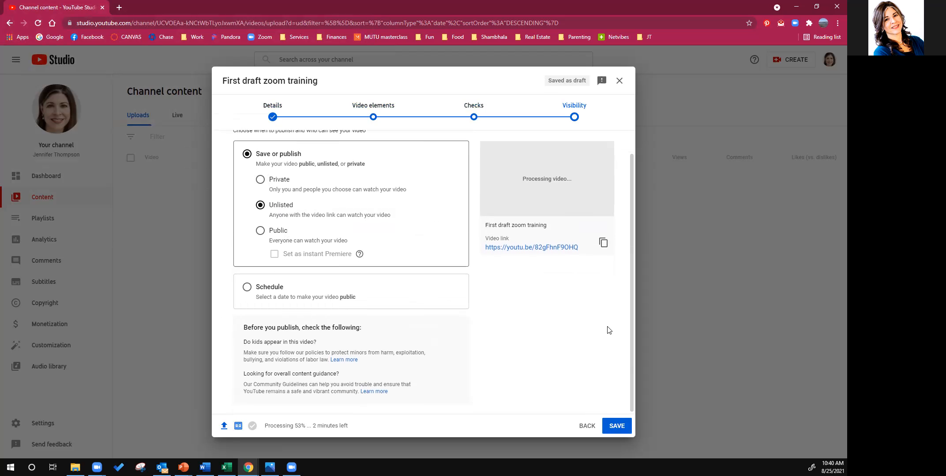
{"action": "left_click", "coordinate": [617, 425]}
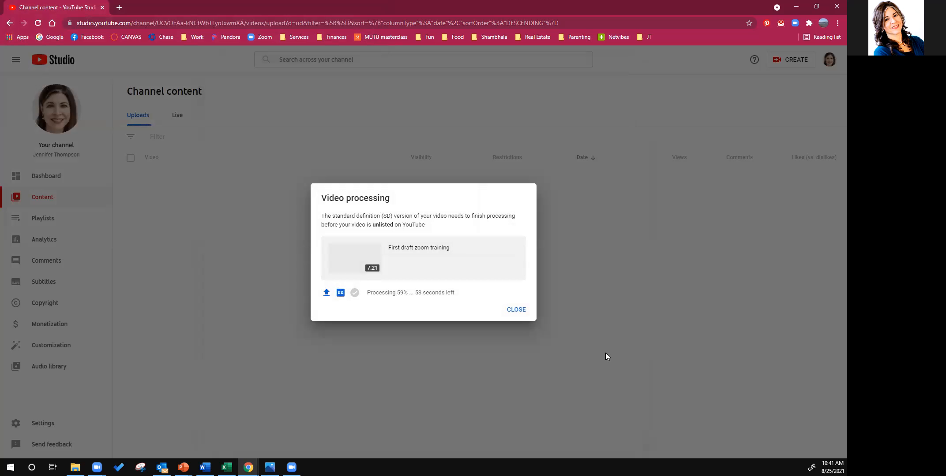
{"action": "left_click", "coordinate": [513, 311]}
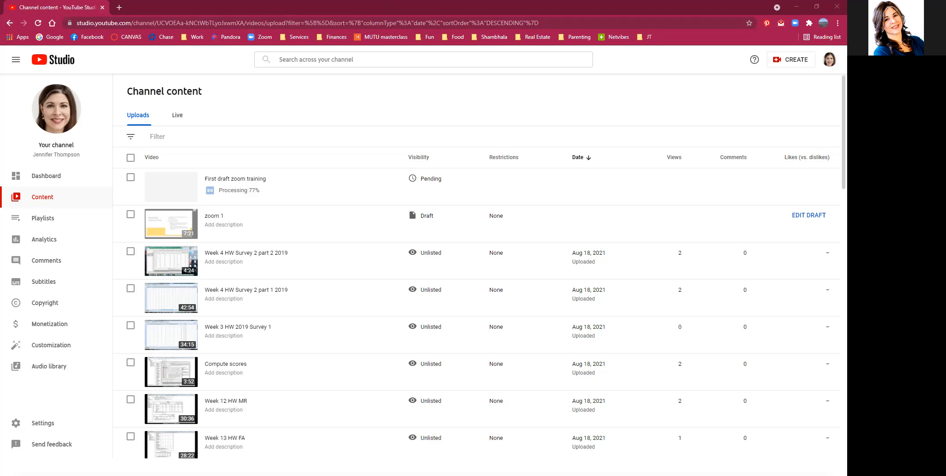
- Switch to the presentation slide about uploading Zoom recordings to YouTube
{"action": "key", "text": "alt+Tab"}
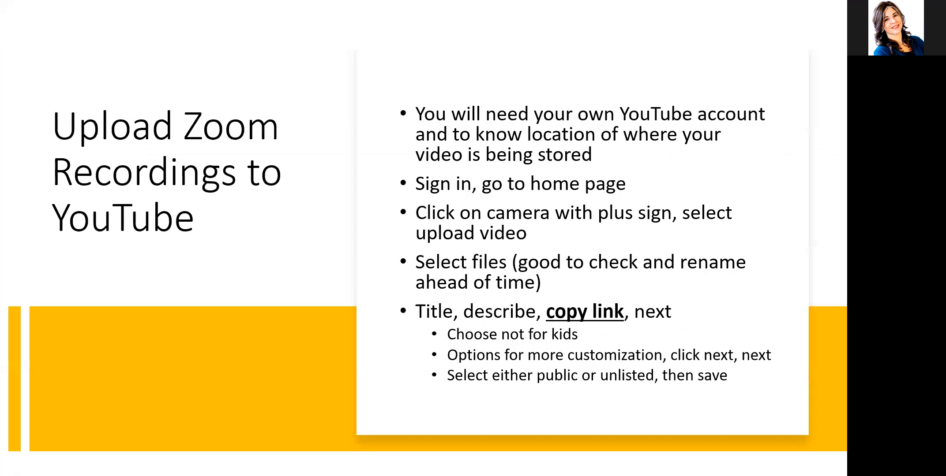